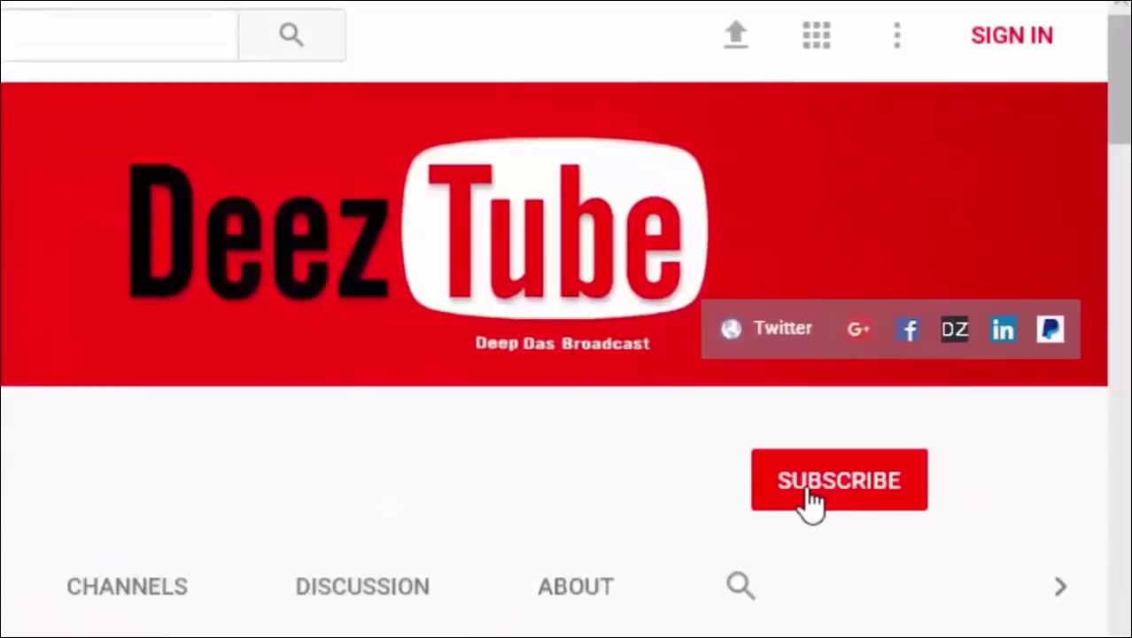
- Subscribe to the DEE Z YouTube channel
click(812, 483)
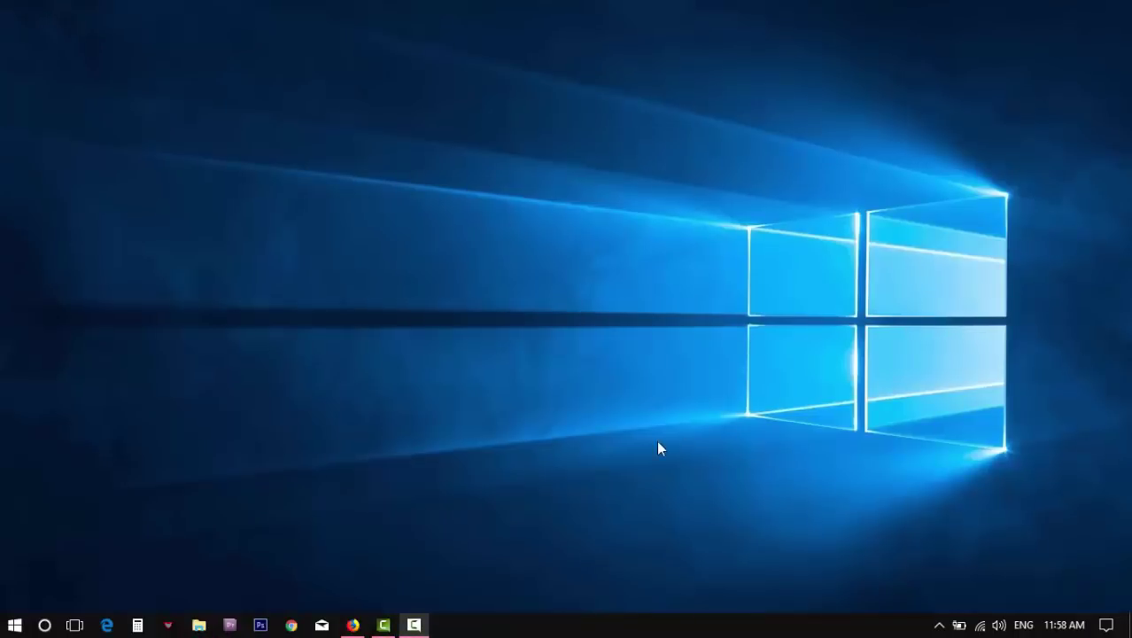
- Bring the Firefox window with the Google AdSense home dashboard to the front
click(352, 624)
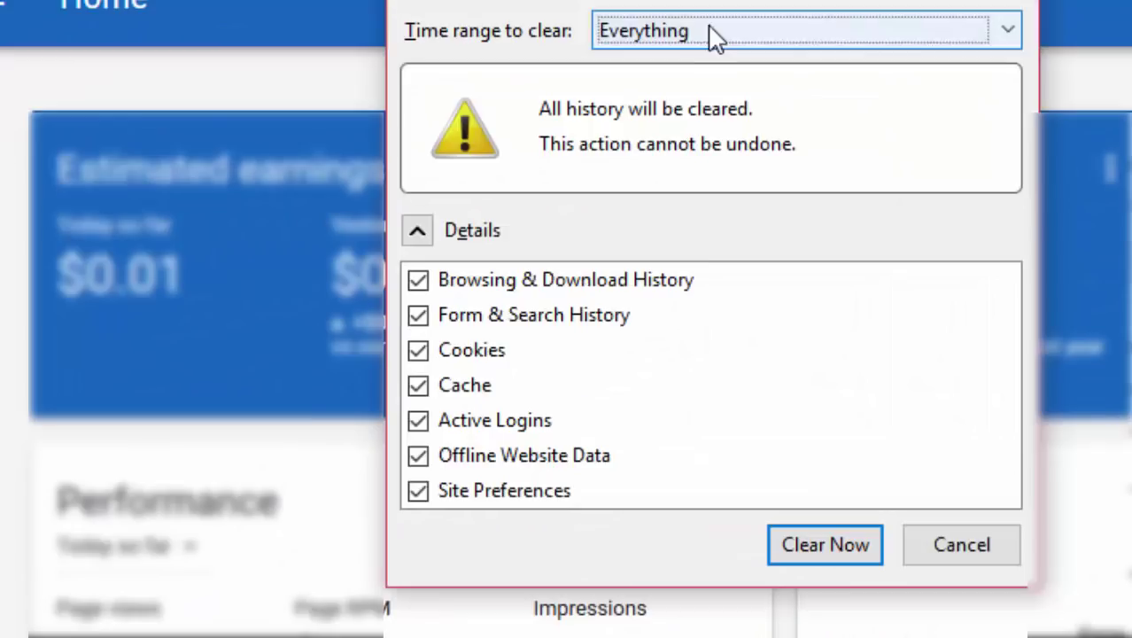
- Clear Firefox browsing history for the Everything time range, then refresh the desktop
click(704, 23)
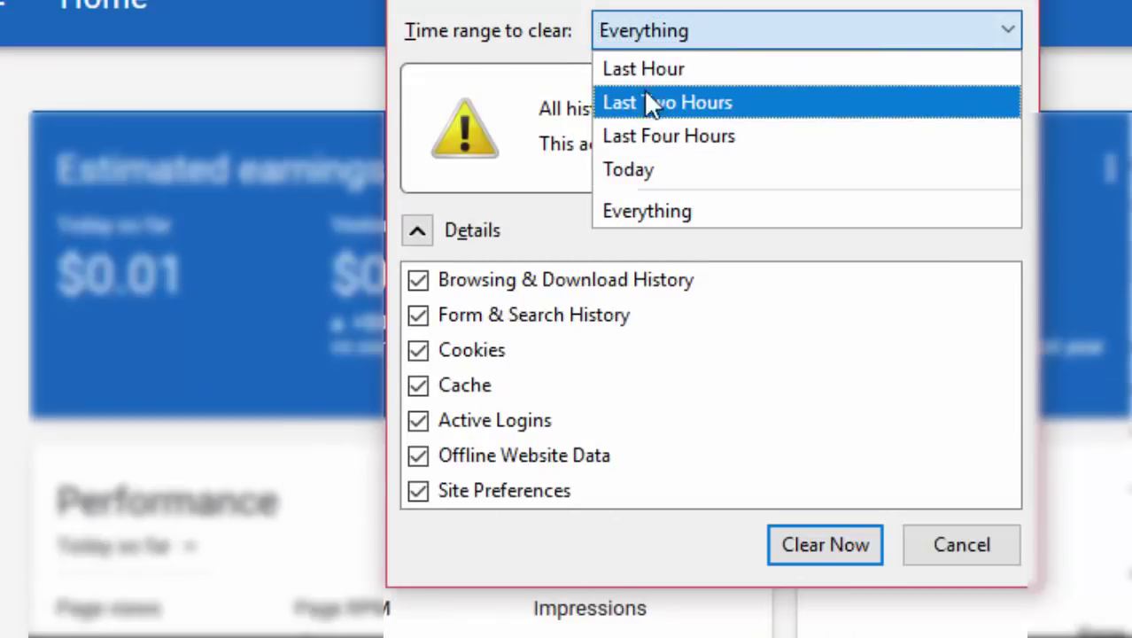
click(659, 211)
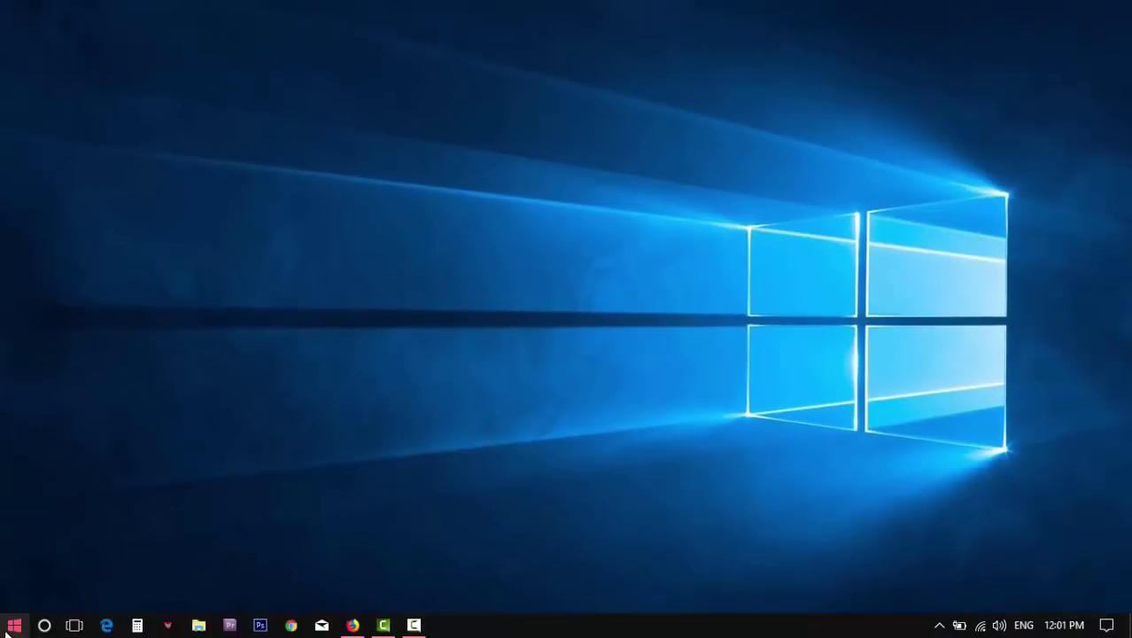
right_click(872, 354)
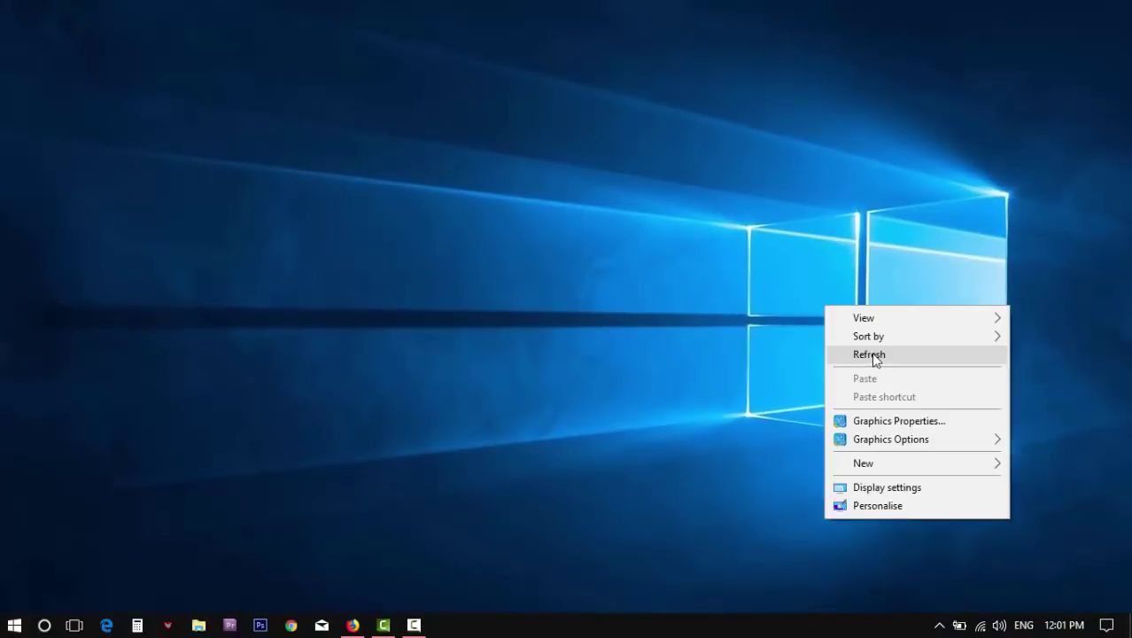
click(859, 352)
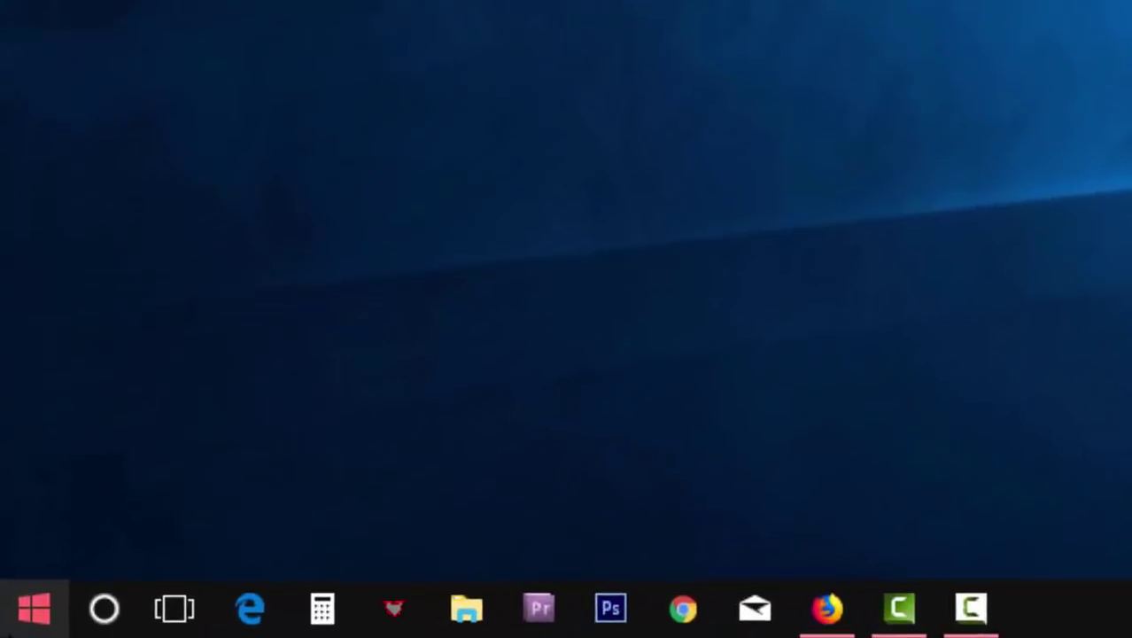
- Run the %temp% command to open the Windows Temp folder
right_click(34, 609)
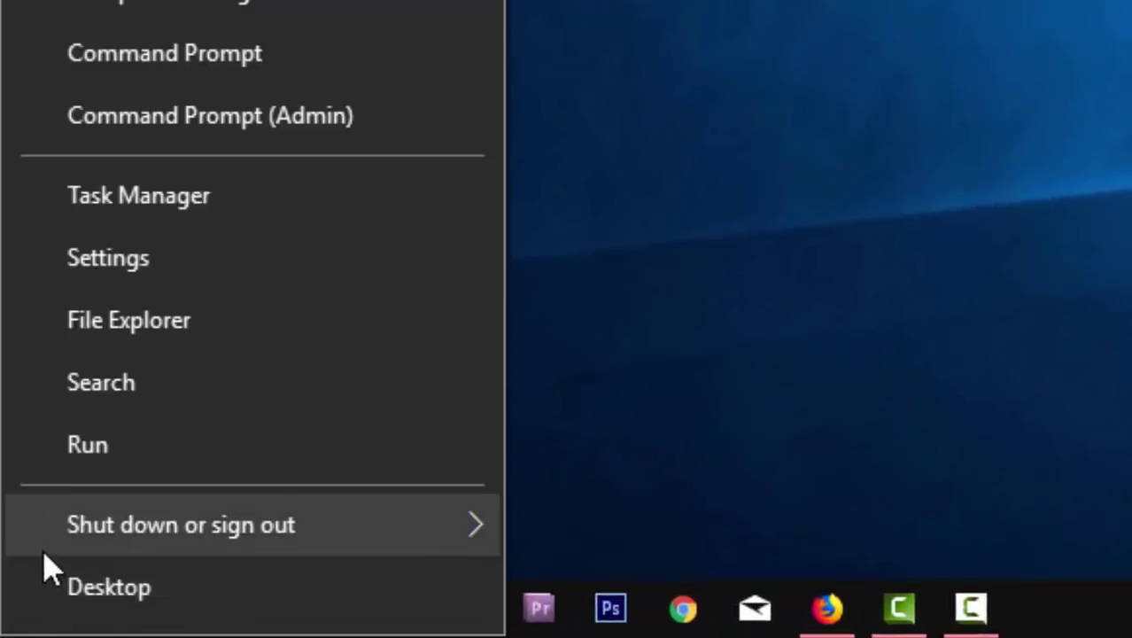
click(80, 445)
click(310, 372)
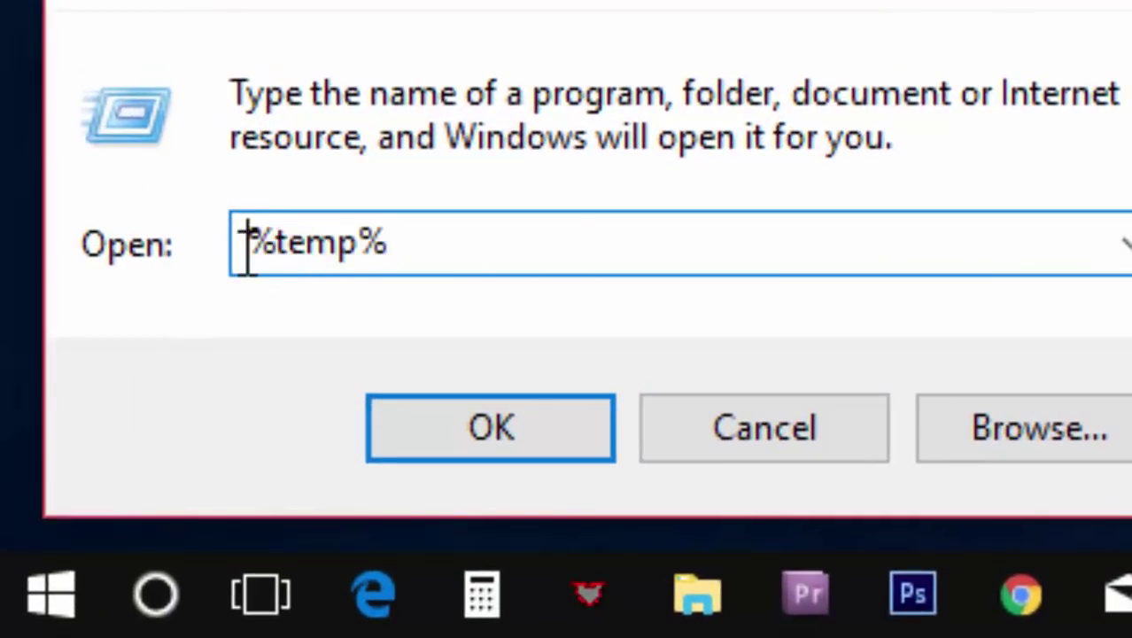
double_click(257, 243)
click(580, 244)
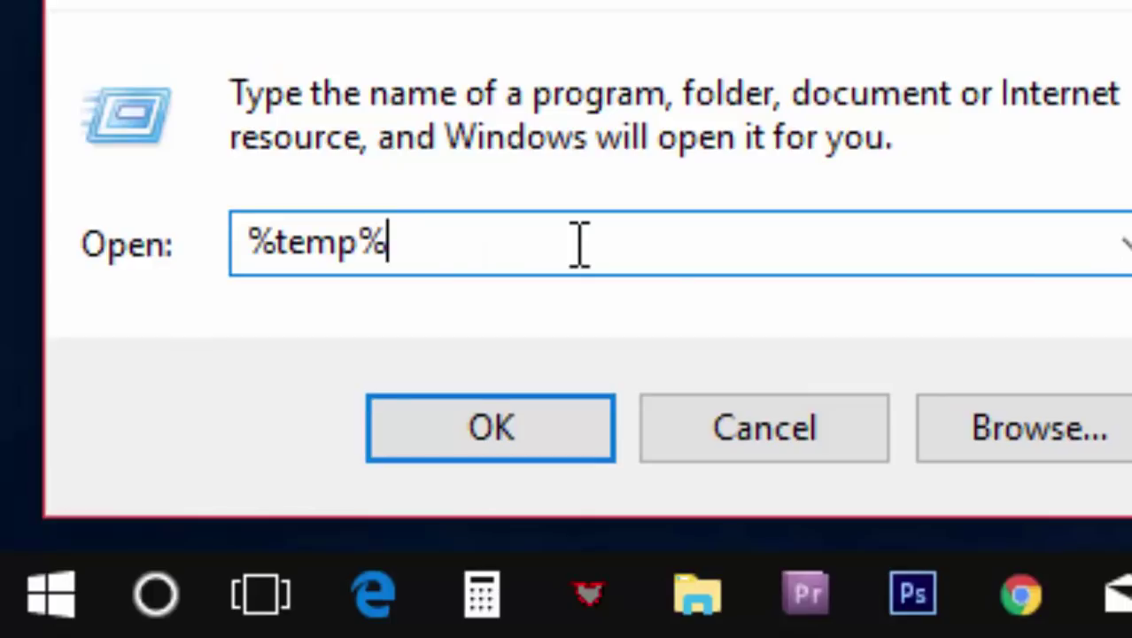
click(491, 428)
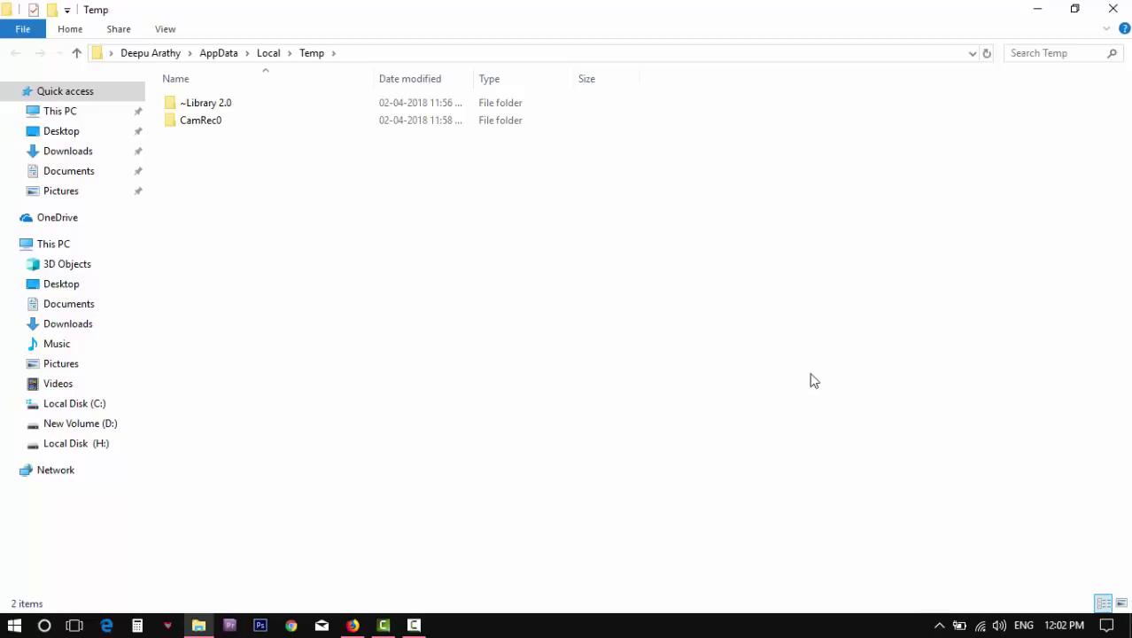
- Review the two folders in Temp, then hide the window to show the desktop
key(super+d)
right_click(694, 209)
click(744, 257)
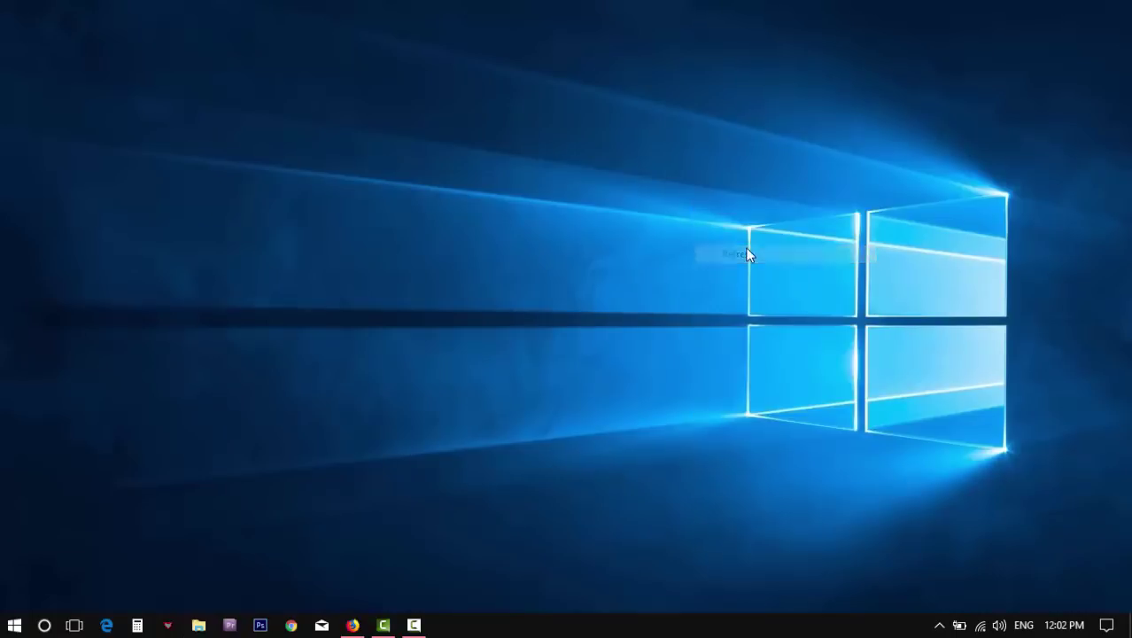
right_click(745, 247)
click(801, 300)
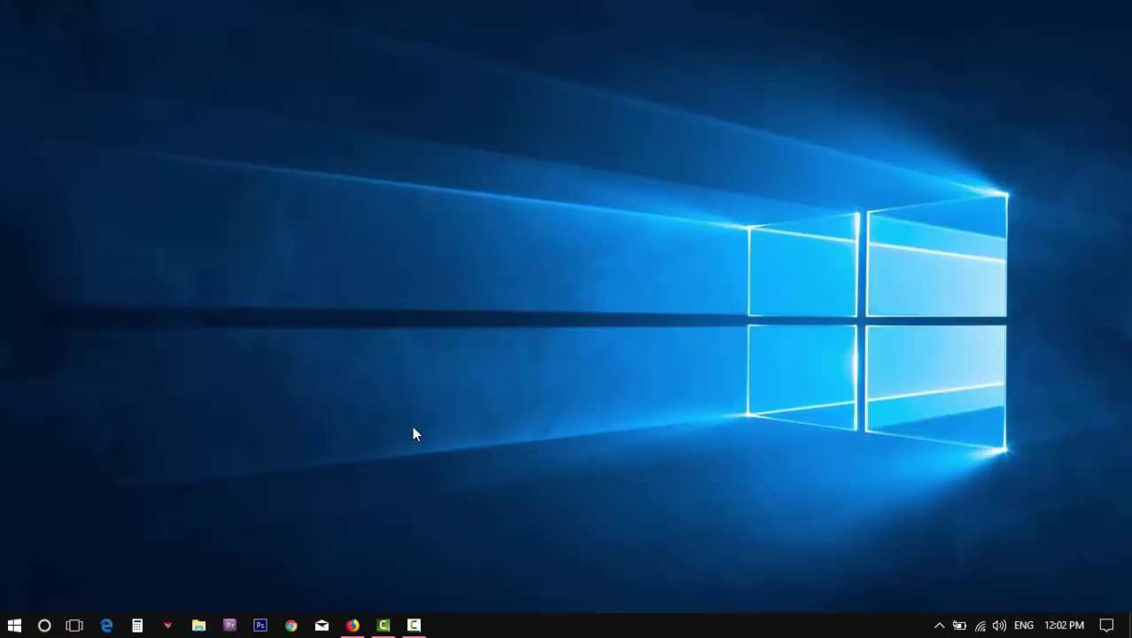